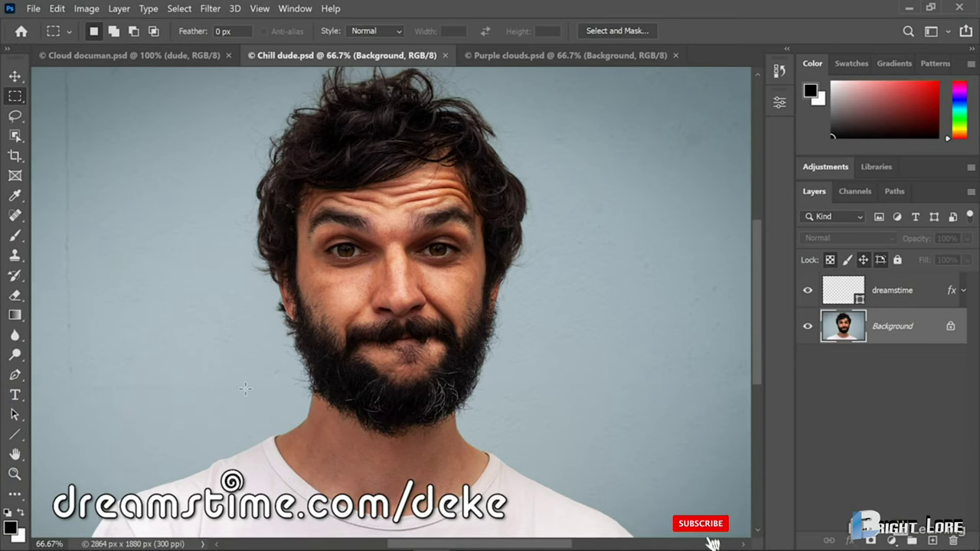
# Step: Duplicate the bearded man's Background layer into Purple clouds.psd as a new layer named 'dude'
pyautogui.hotkey('ctrl', 'Tab')
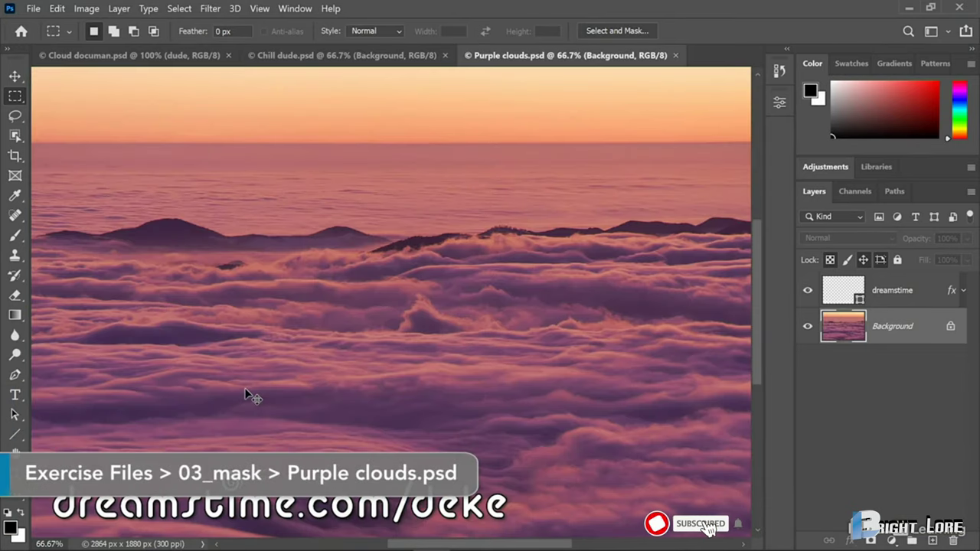
pyautogui.hotkey('ctrl', 'shift', 'Tab')
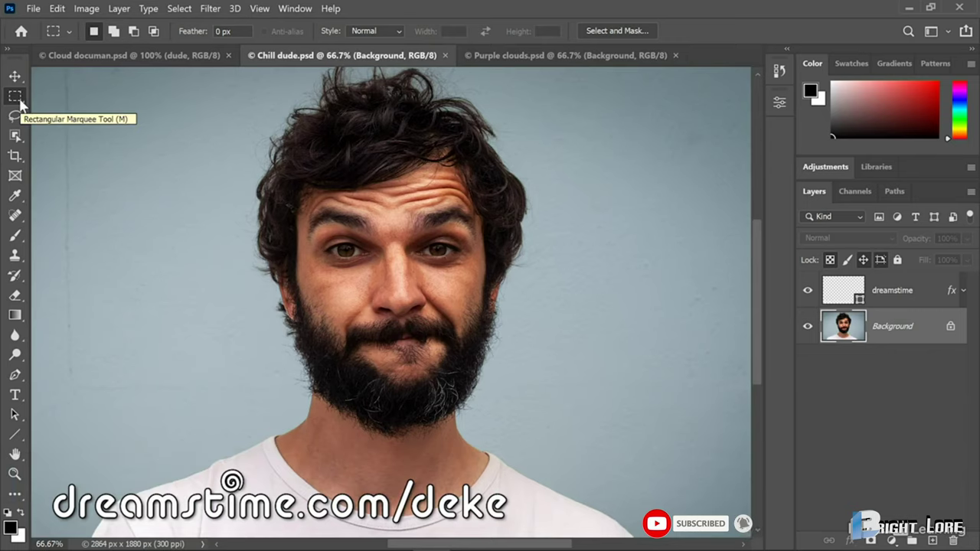
pyautogui.rightClick(509, 138)
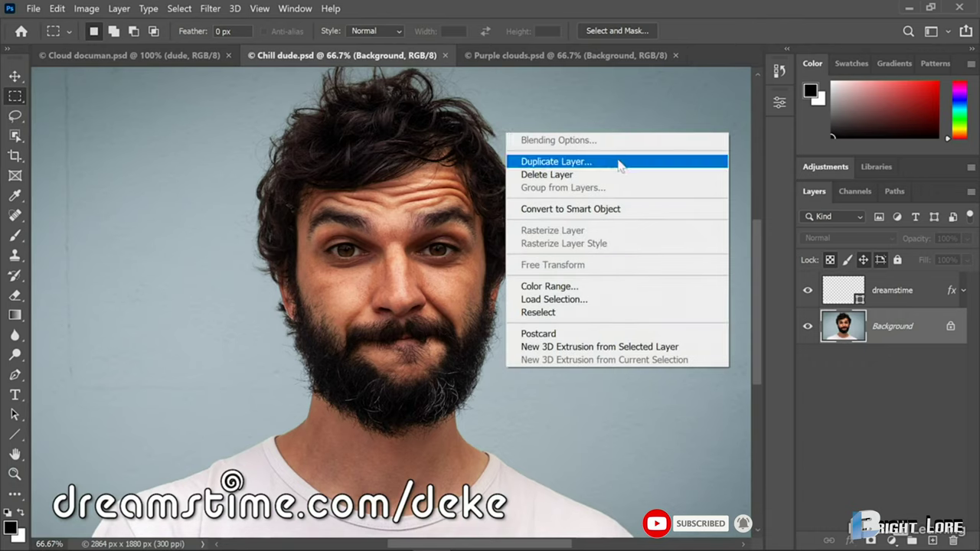
pyautogui.click(619, 163)
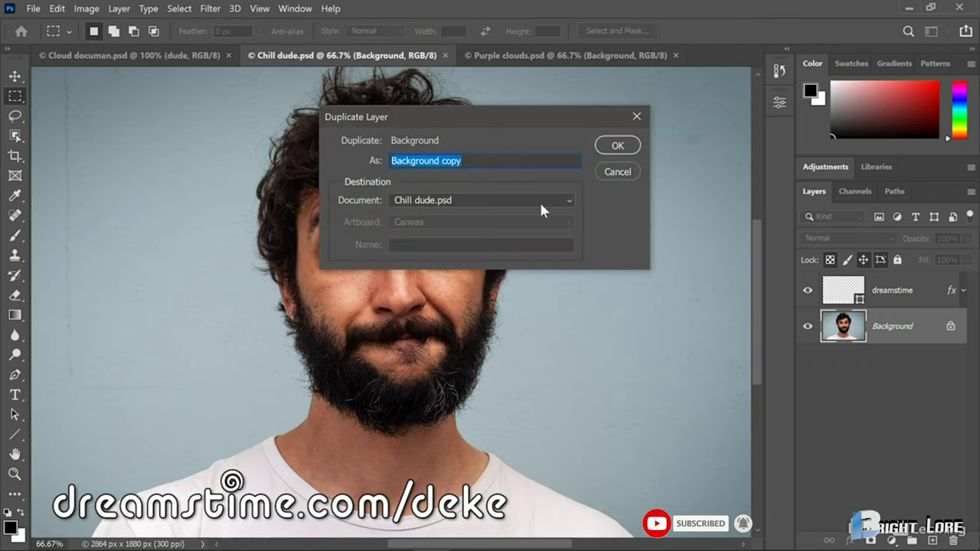
pyautogui.write('dude')
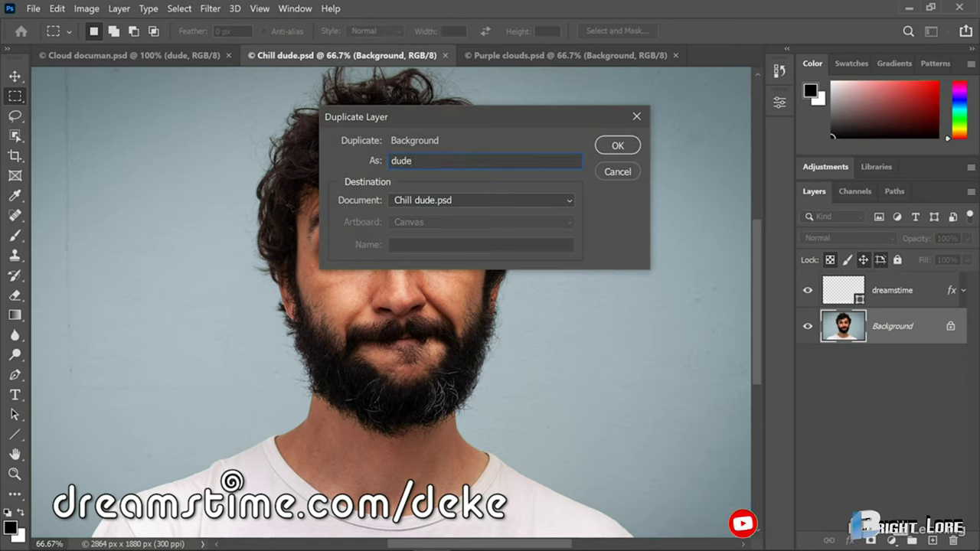
pyautogui.click(480, 198)
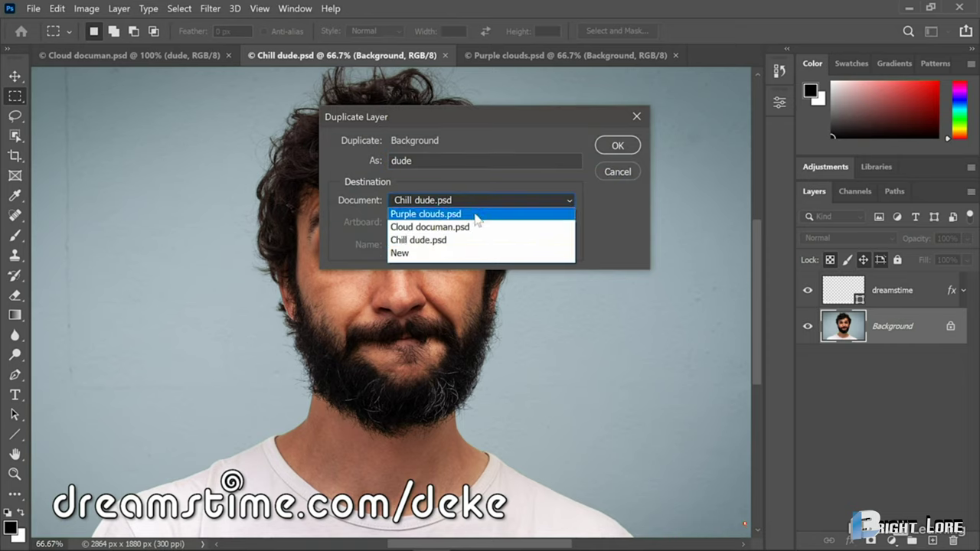
pyautogui.click(477, 217)
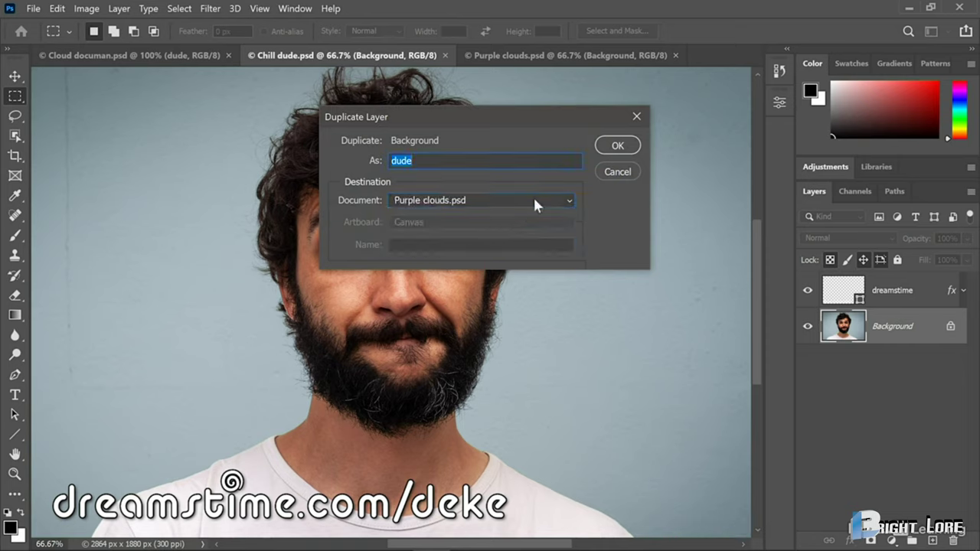
pyautogui.click(604, 143)
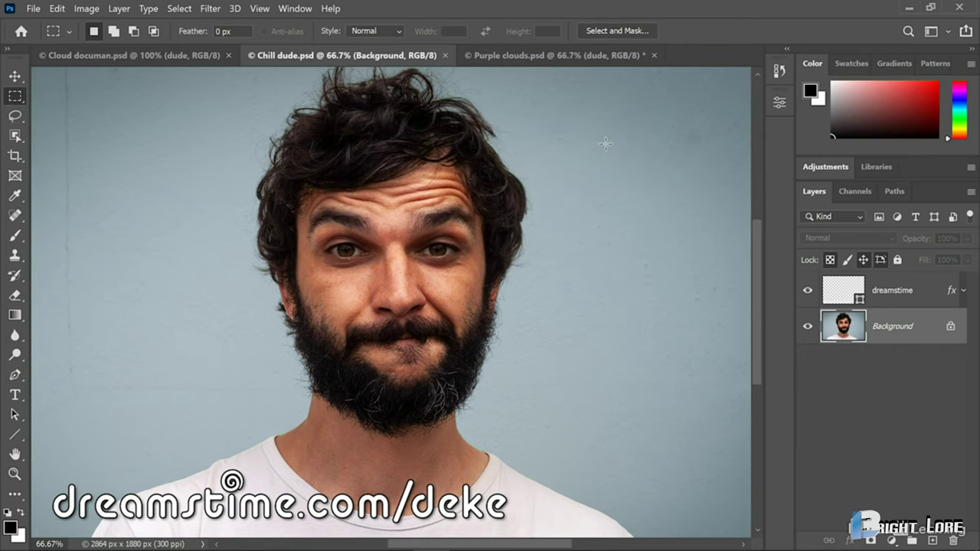
# Step: In Purple clouds.psd, check the dude layer over the clouds and delete the dreamstime watermark layer
pyautogui.hotkey('ctrl', 'Tab')
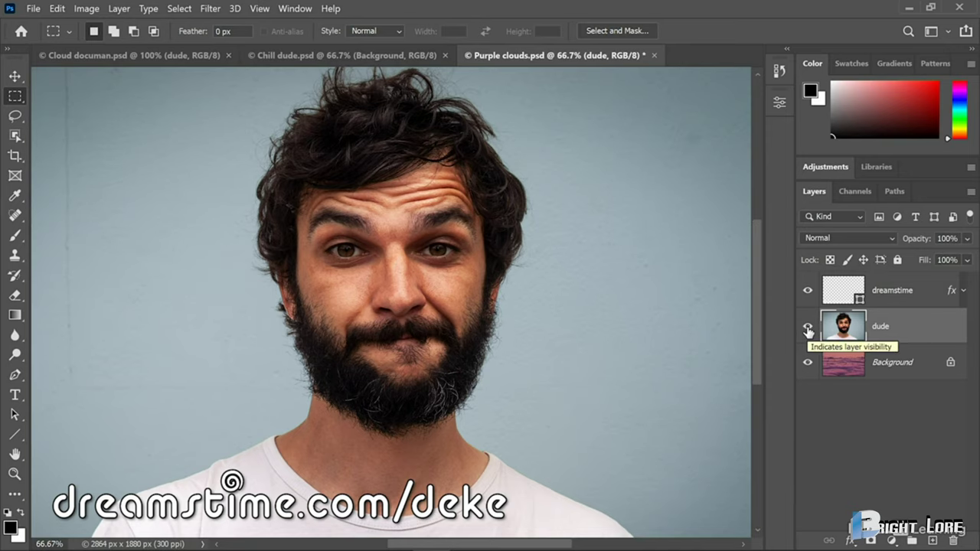
pyautogui.click(808, 328)
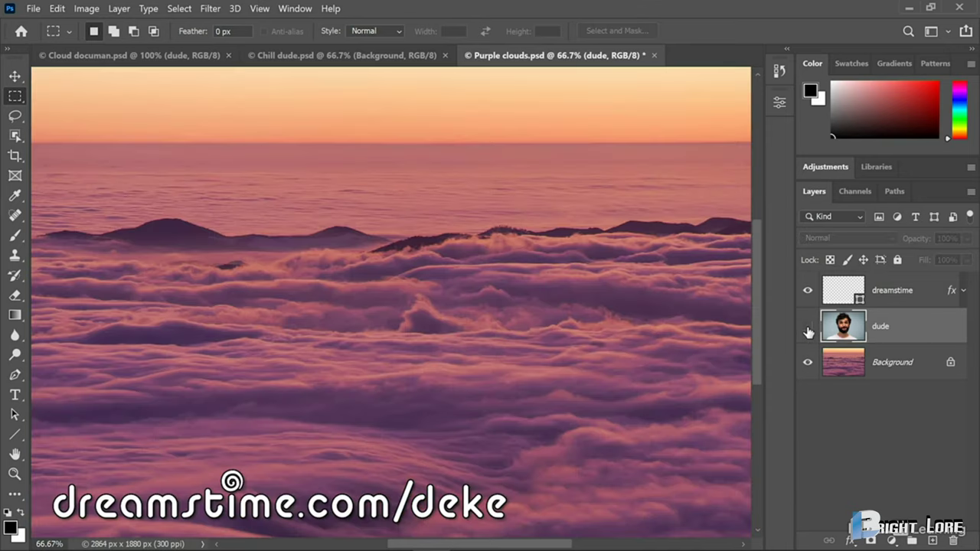
pyautogui.click(808, 328)
pyautogui.click(836, 298)
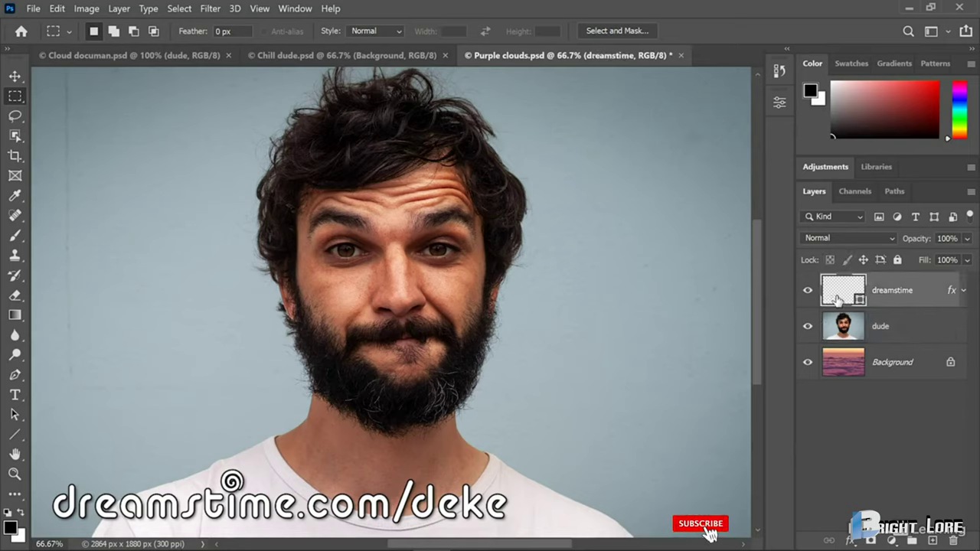
pyautogui.press('Delete')
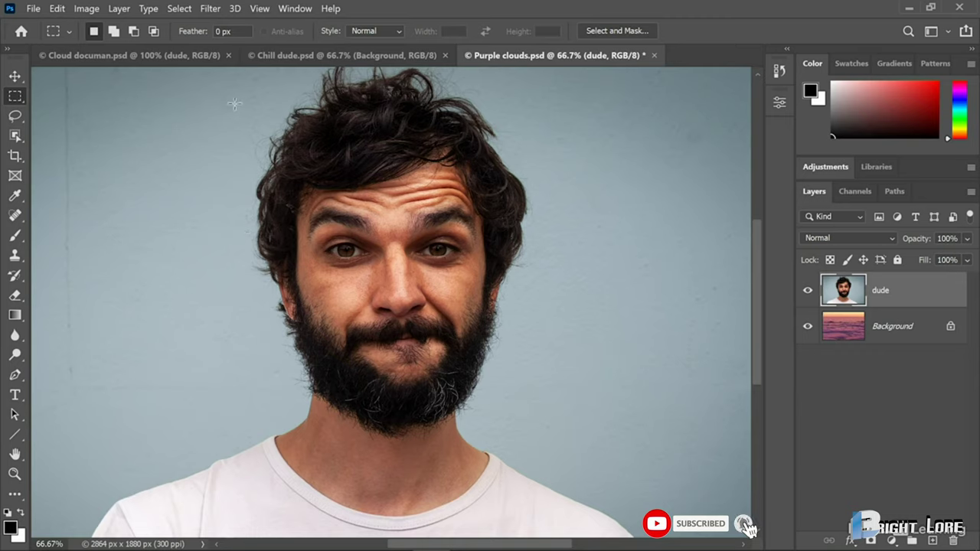
# Step: Select the man on the dude layer with Select > Subject
pyautogui.click(180, 11)
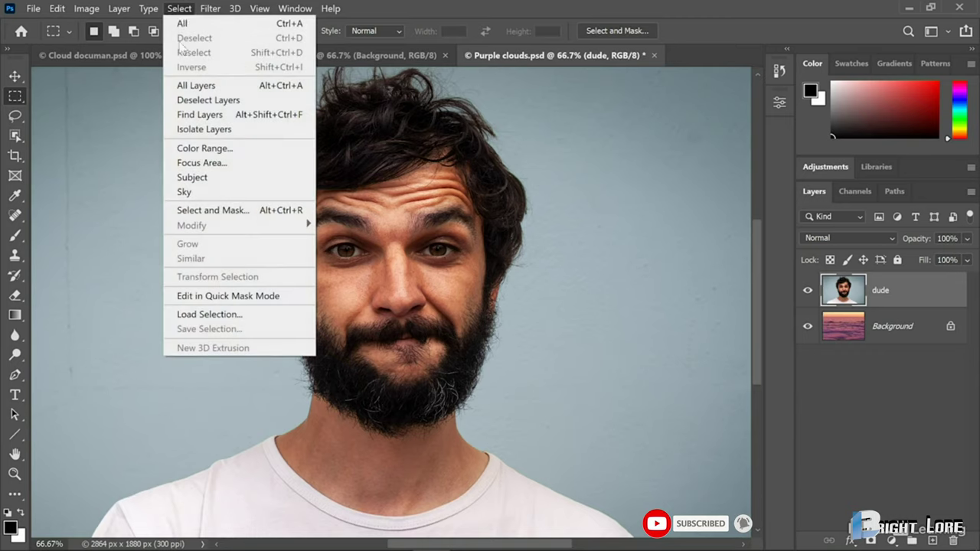
pyautogui.click(244, 179)
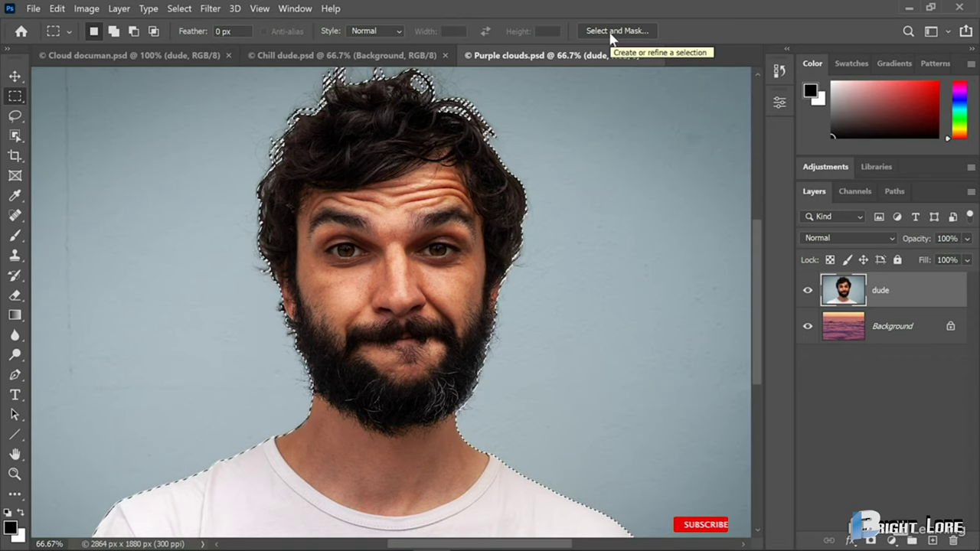
pyautogui.click(179, 8)
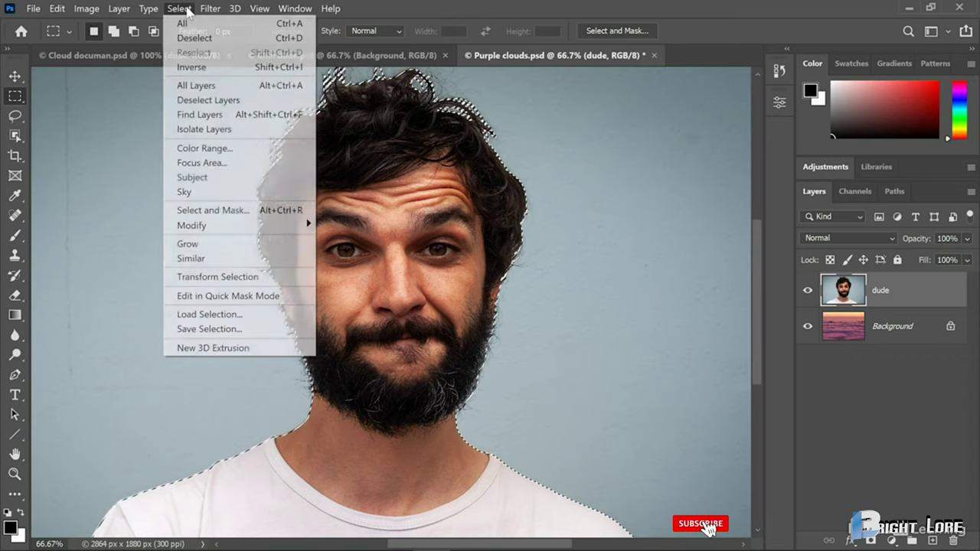
# Step: Open Select and Mask and pick a view mode showing the selected man over the clouds
pyautogui.click(250, 211)
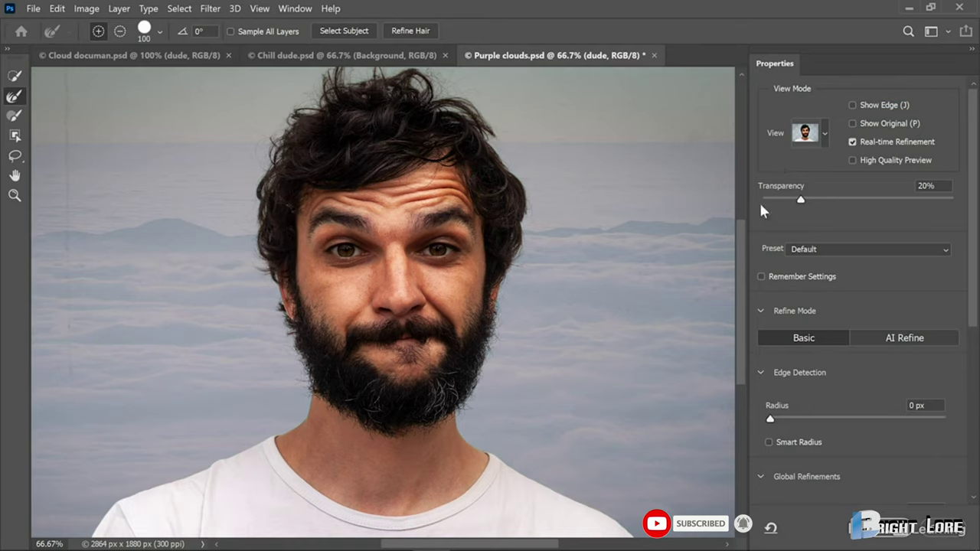
pyautogui.click(805, 135)
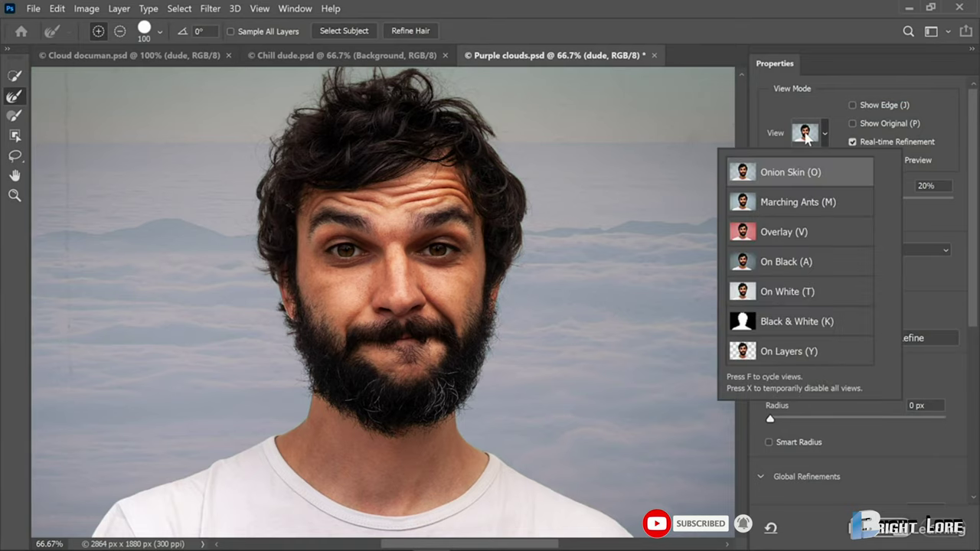
pyautogui.click(831, 354)
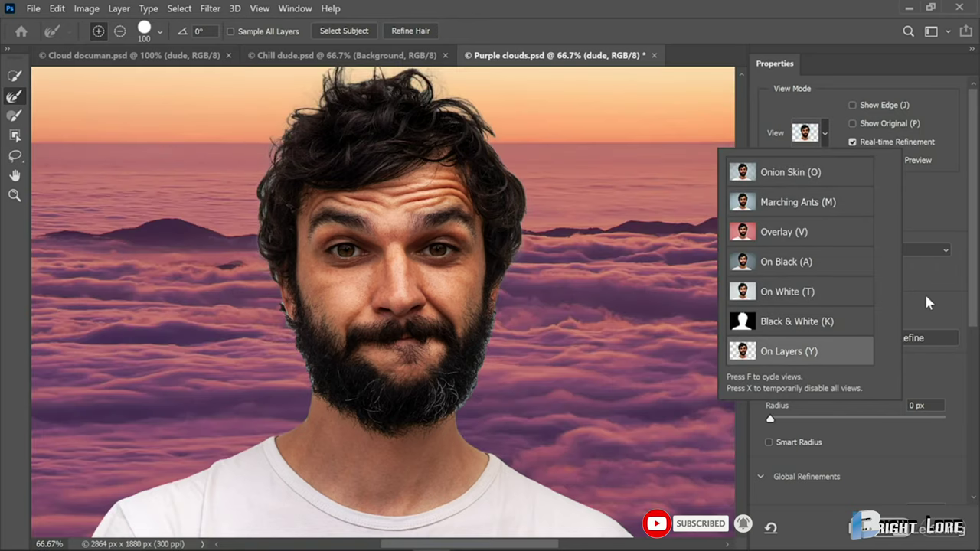
pyautogui.click(925, 291)
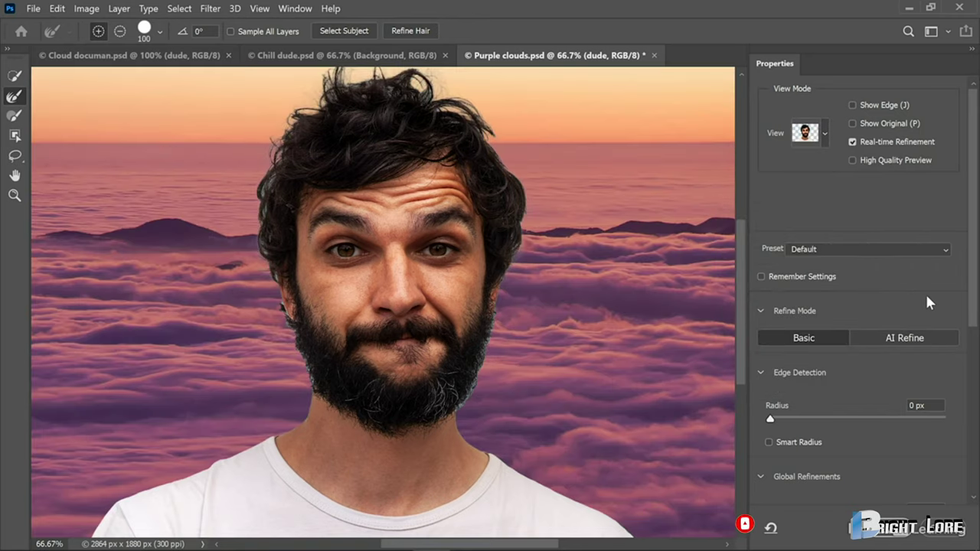
# Step: Zoom to 100% on the hair and toggle Show Edge to inspect the refinement area
pyautogui.hotkey('ctrl', '1')
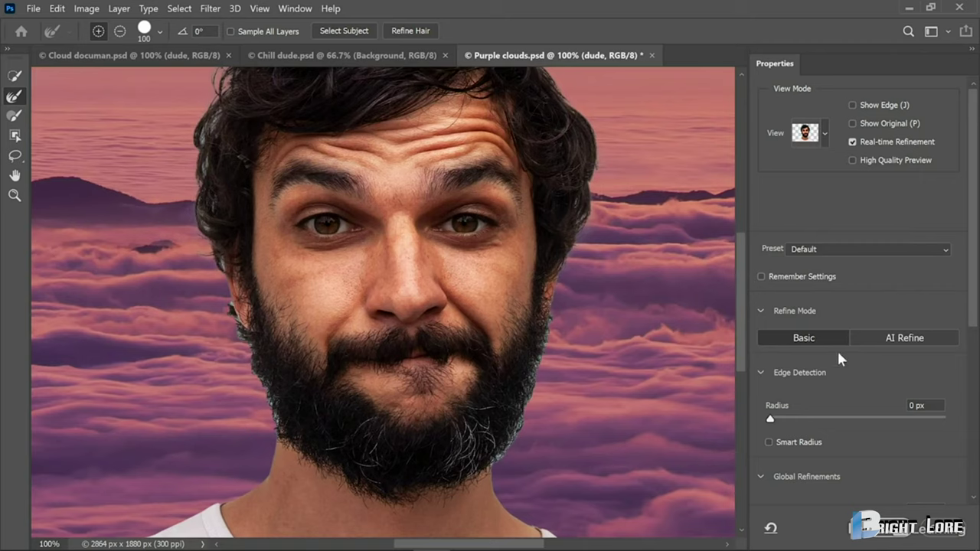
pyautogui.moveTo(433, 140); pyautogui.dragTo(436, 262)
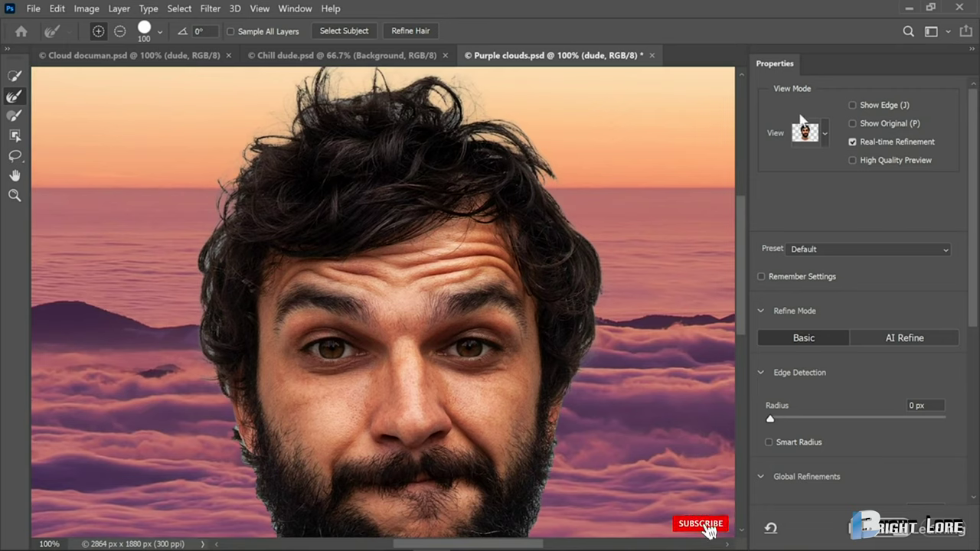
pyautogui.click(852, 104)
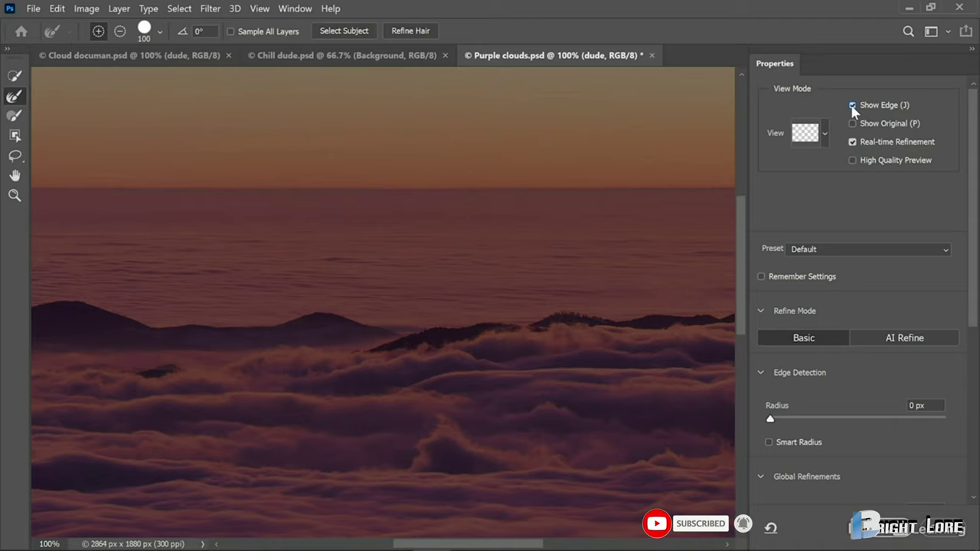
pyautogui.click(852, 106)
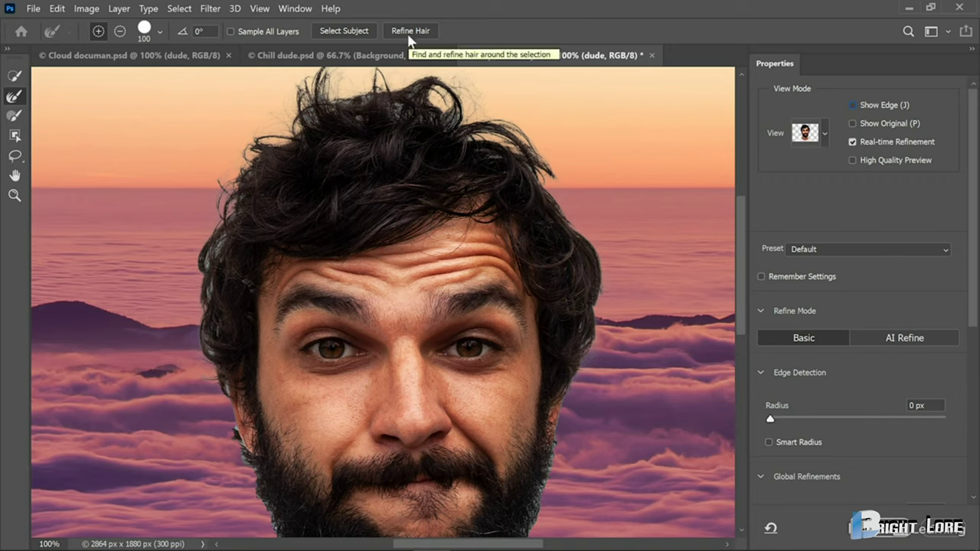
# Step: Apply Refine Hair, zoom to 200%, and brush the upper hair edge to clear the grey gaps
pyautogui.click(409, 37)
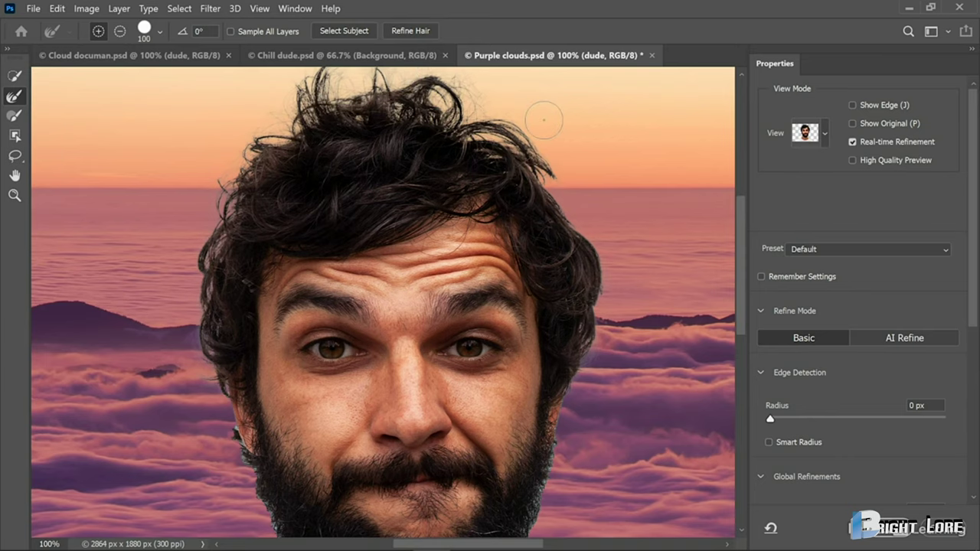
pyautogui.hotkey('ctrl', '+')
pyautogui.moveTo(453, 128)
pyautogui.mouseDown()
pyautogui.moveTo(448, 354)
pyautogui.moveTo(447, 343)
pyautogui.mouseUp()
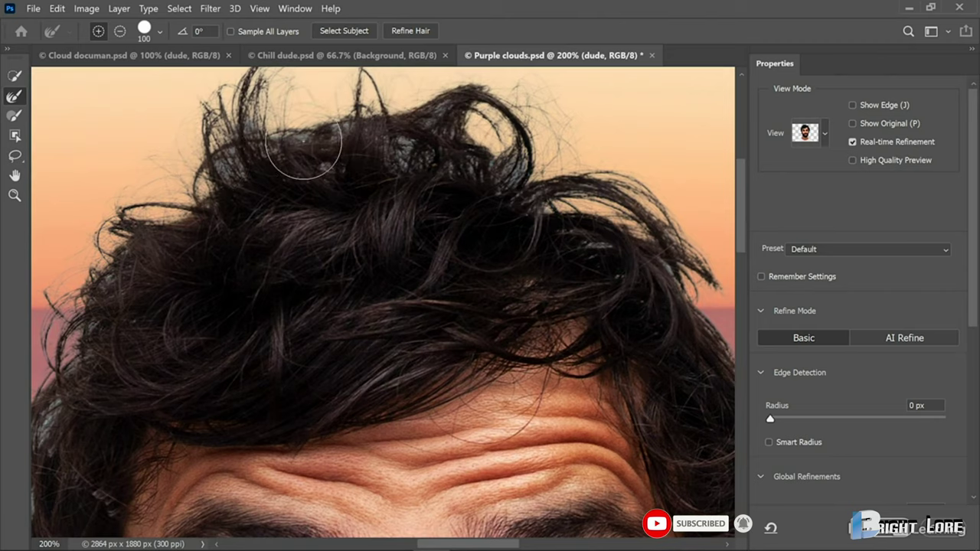
pyautogui.moveTo(303, 146)
pyautogui.mouseDown()
pyautogui.moveTo(499, 187)
pyautogui.moveTo(418, 151)
pyautogui.moveTo(379, 146)
pyautogui.moveTo(252, 157)
pyautogui.moveTo(203, 198)
pyautogui.mouseUp()
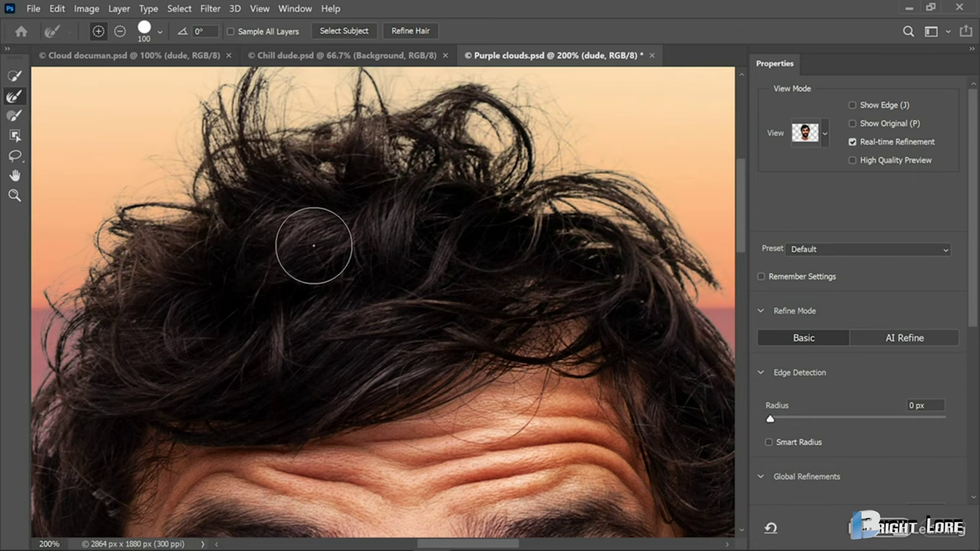
pyautogui.hotkey('ctrl', '-')
pyautogui.hotkey('ctrl', '-')
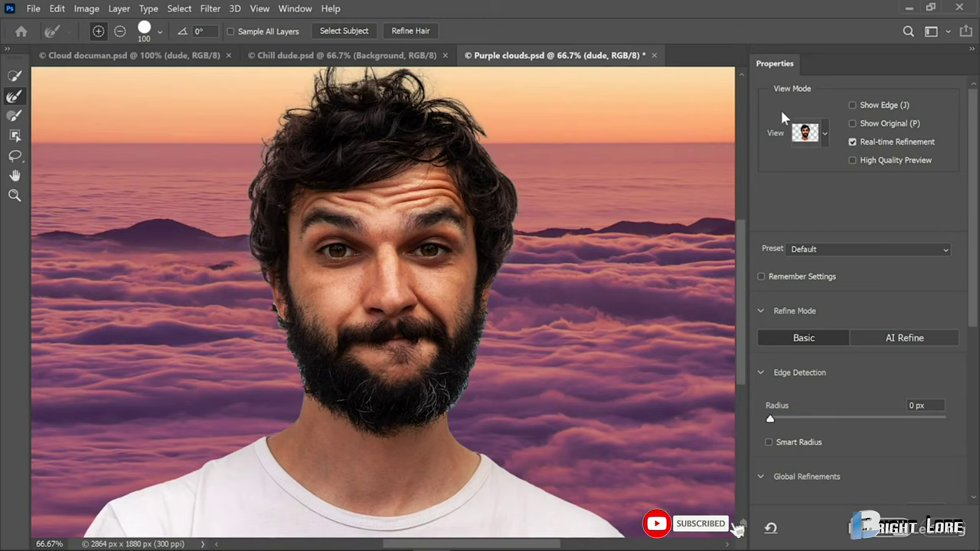
pyautogui.click(852, 105)
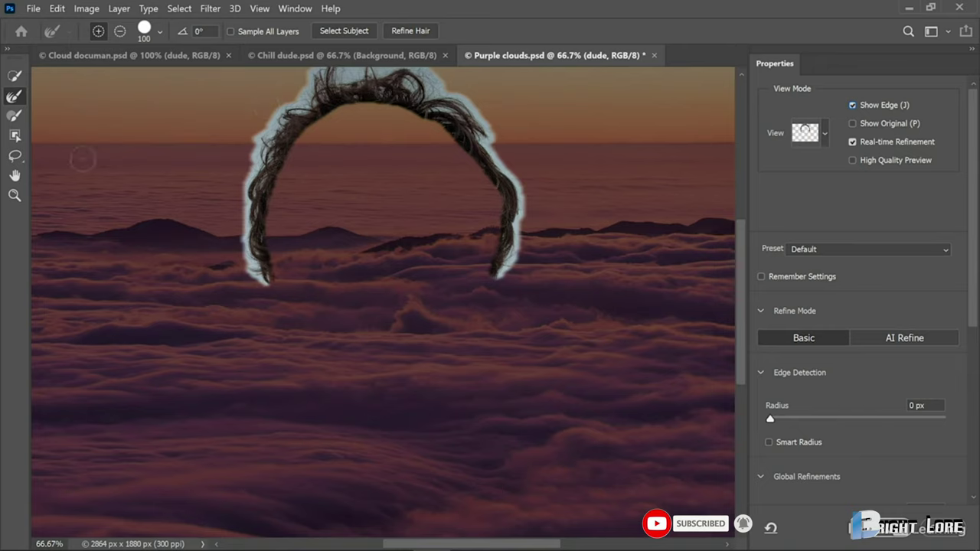
pyautogui.click(18, 100)
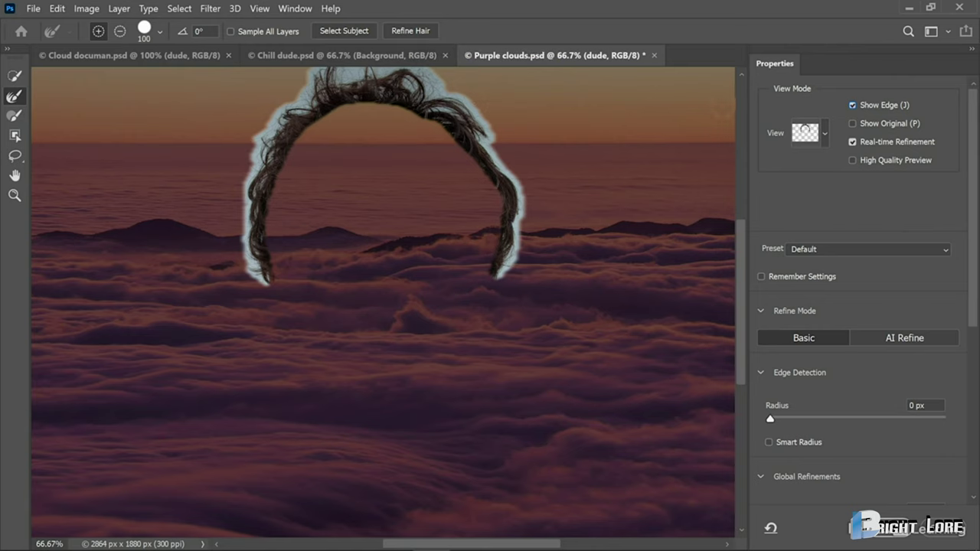
pyautogui.click(853, 106)
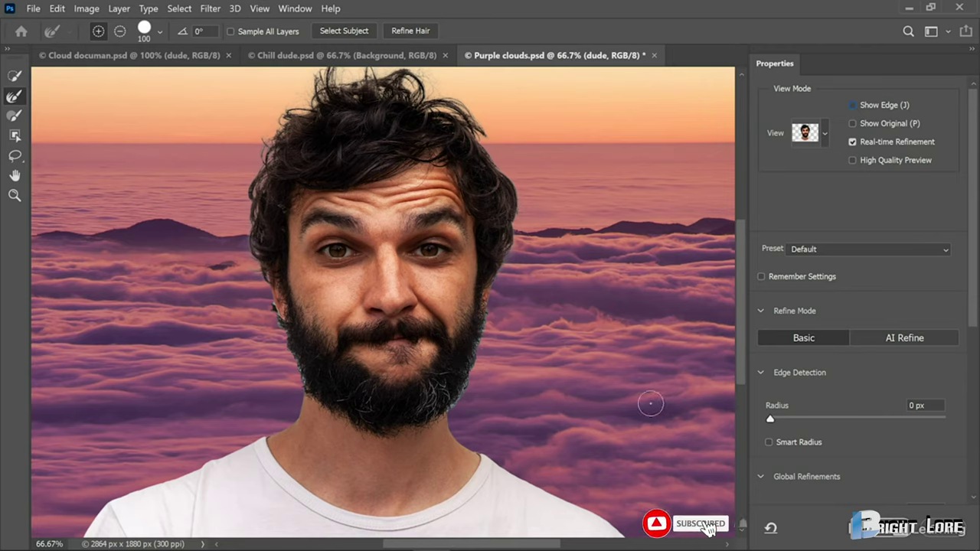
# Step: Set Output To to Layer Mask and apply the refined selection to the dude layer
pyautogui.click(760, 374)
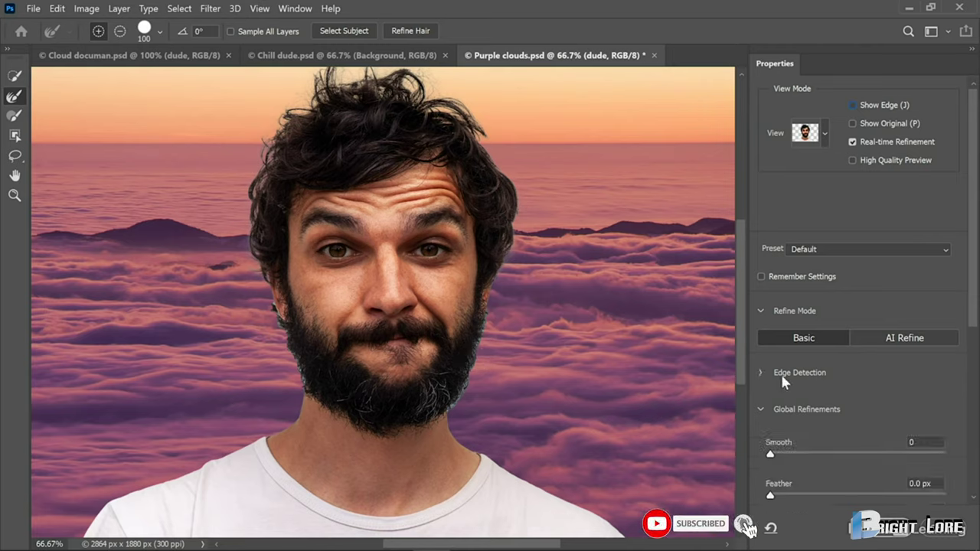
pyautogui.click(760, 409)
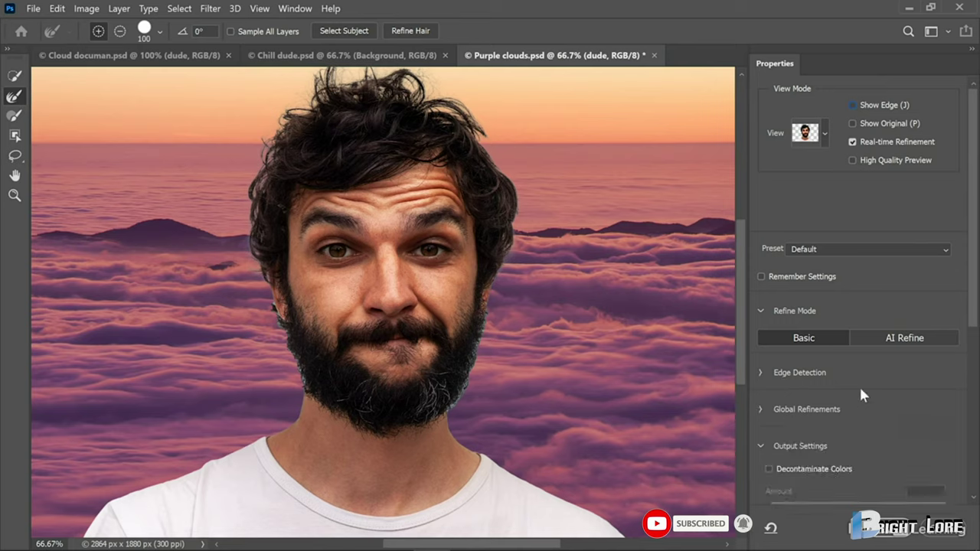
pyautogui.scroll(-2, 971, 329)
pyautogui.scroll(-3, 863, 390)
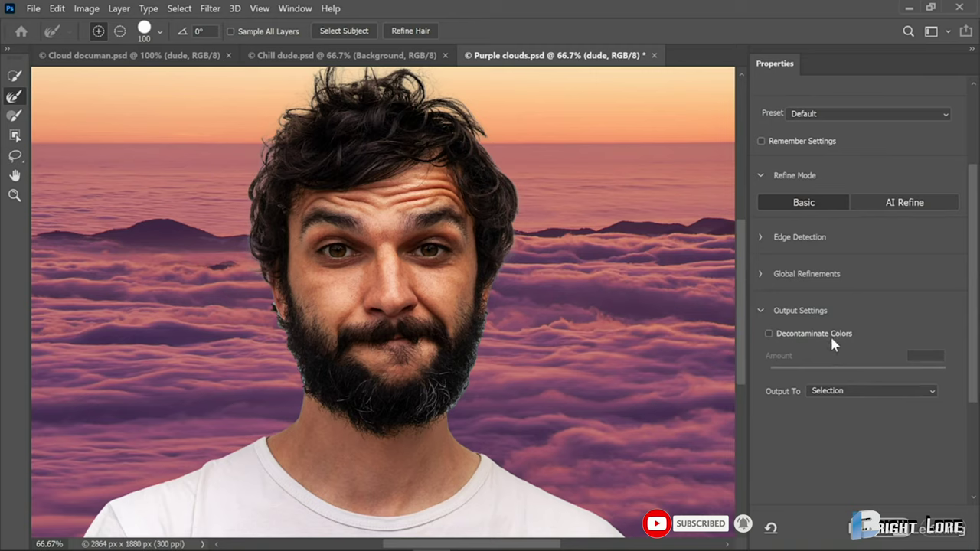
pyautogui.click(865, 394)
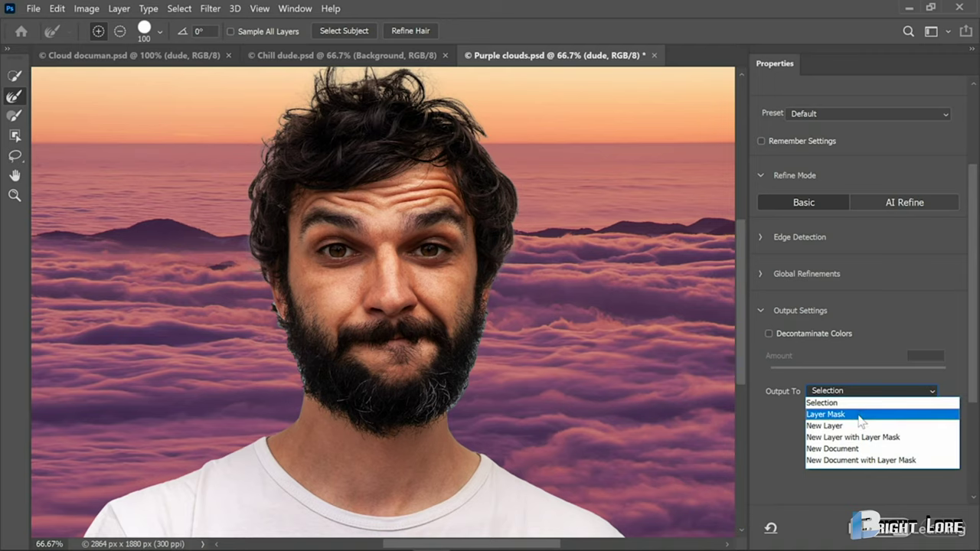
pyautogui.click(861, 415)
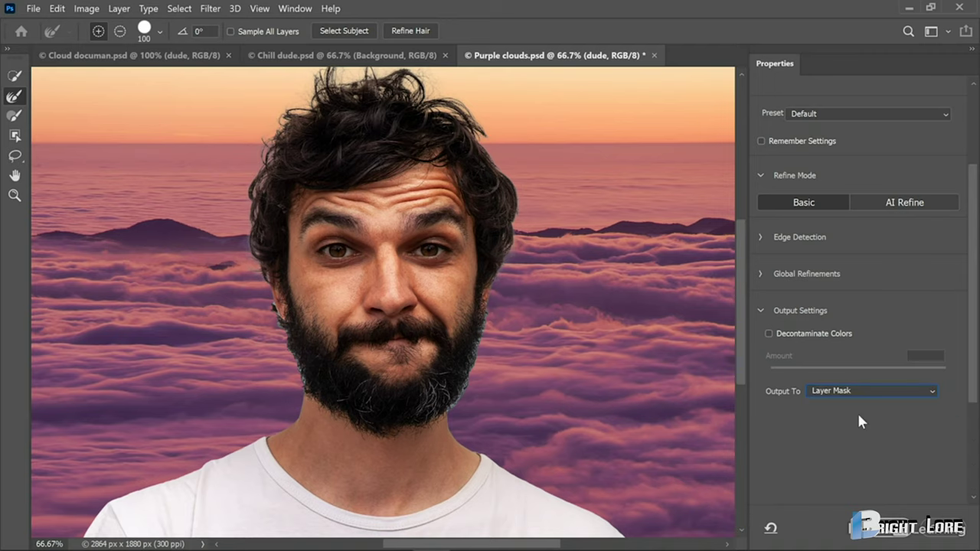
pyautogui.click(878, 534)
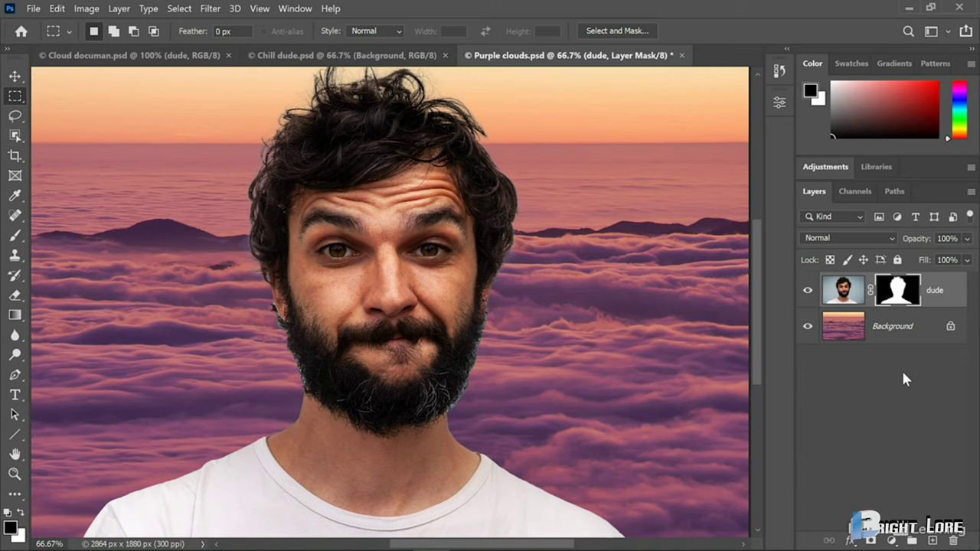
pyautogui.hotkey('ctrl', '1')
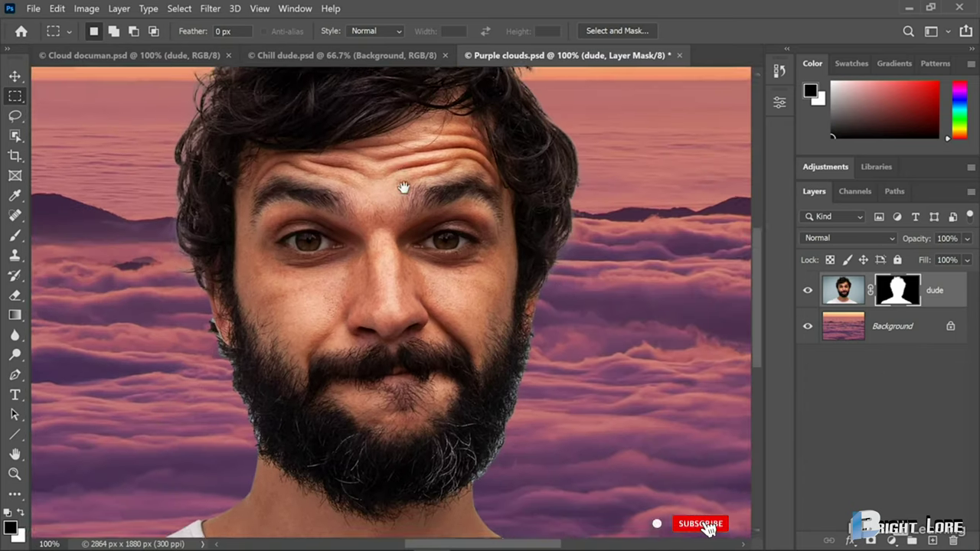
pyautogui.moveTo(405, 188); pyautogui.dragTo(420, 286)
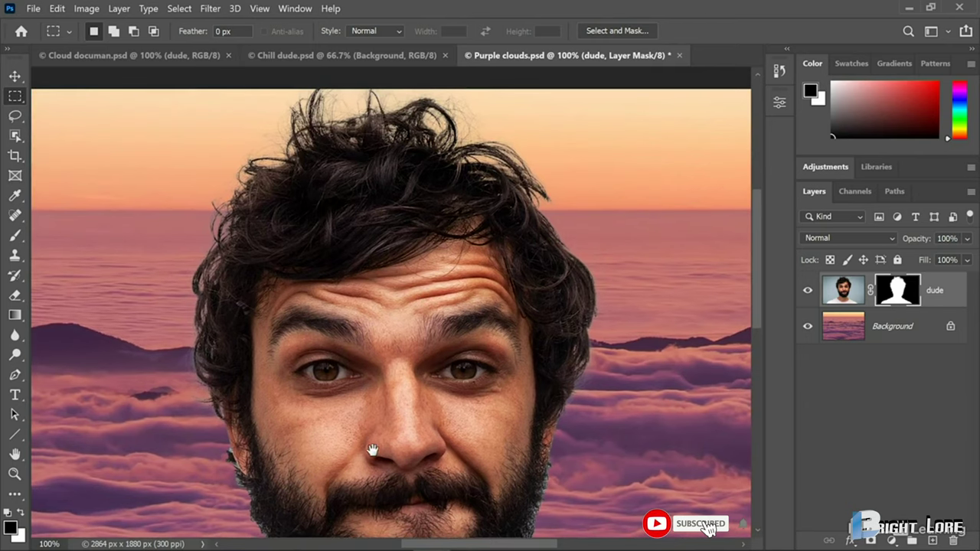
pyautogui.moveTo(387, 465); pyautogui.dragTo(394, 308)
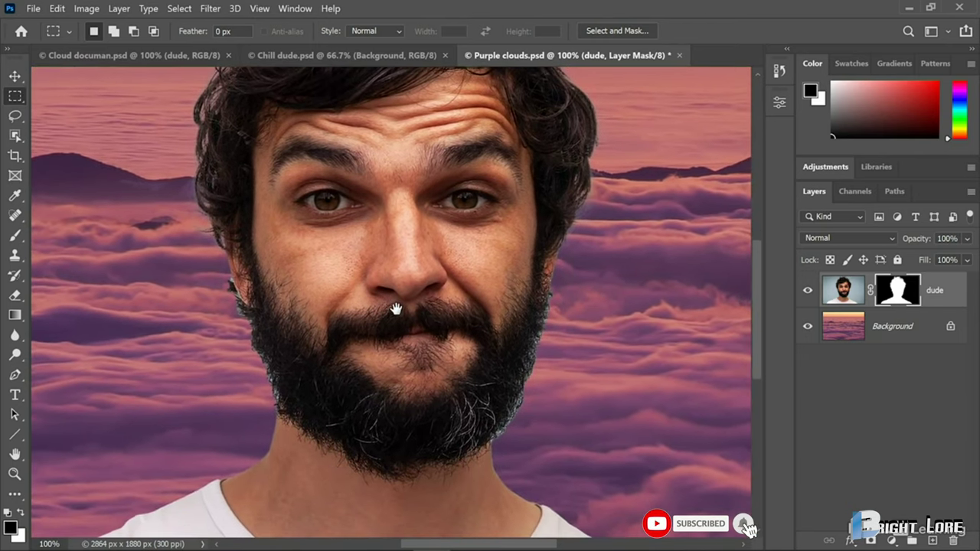